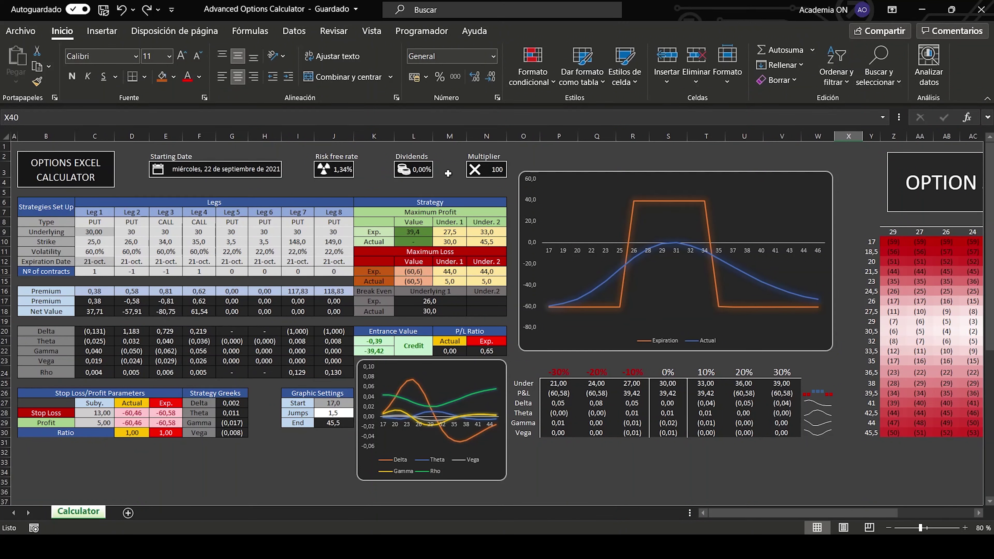
Step: Review the starting date, risk free rate, dividends and multiplier inputs, plus the Leg 1 to Leg 8 headers of the strategy set-up
{"action": "left_click", "coordinate": [166, 182]}
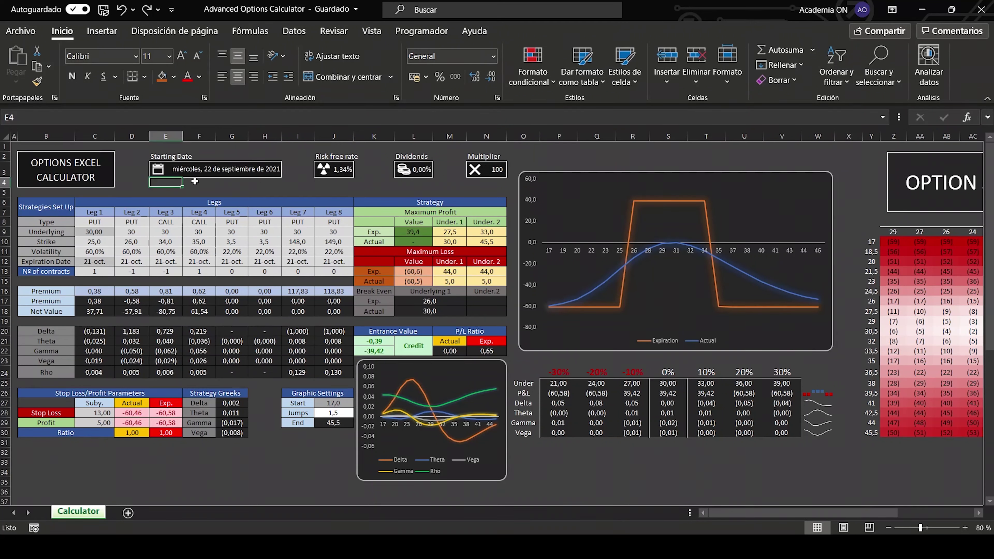
{"action": "left_click", "coordinate": [321, 182]}
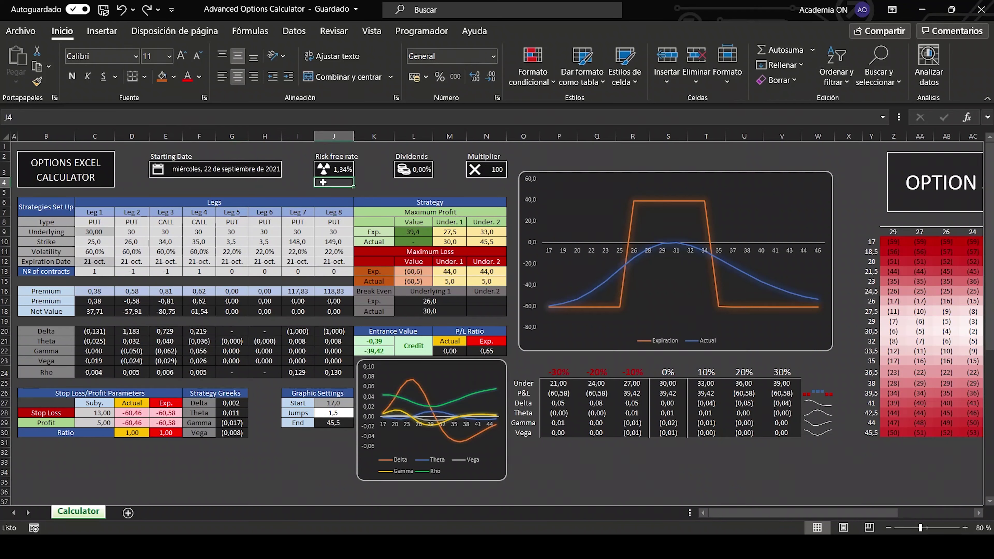
{"action": "left_click", "coordinate": [396, 181]}
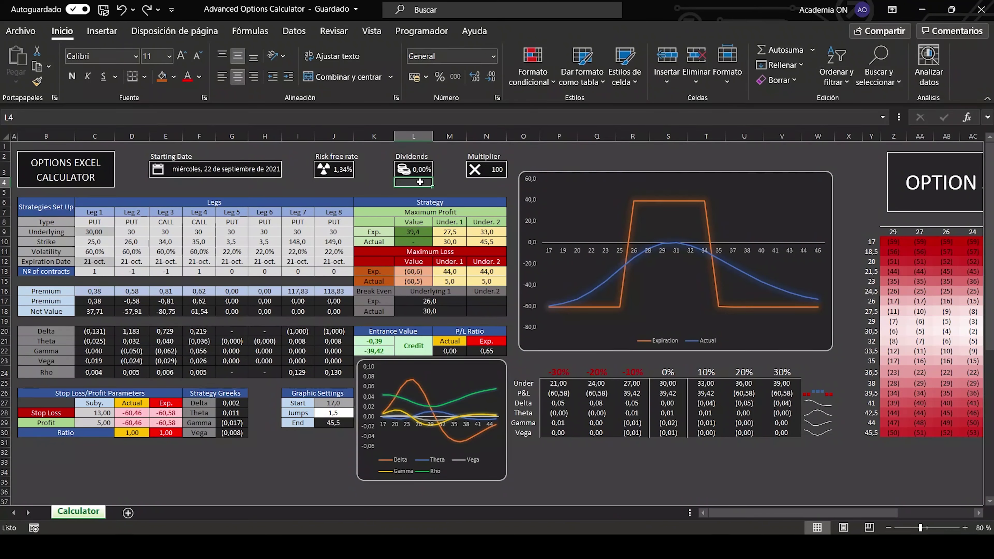
{"action": "left_click", "coordinate": [471, 182]}
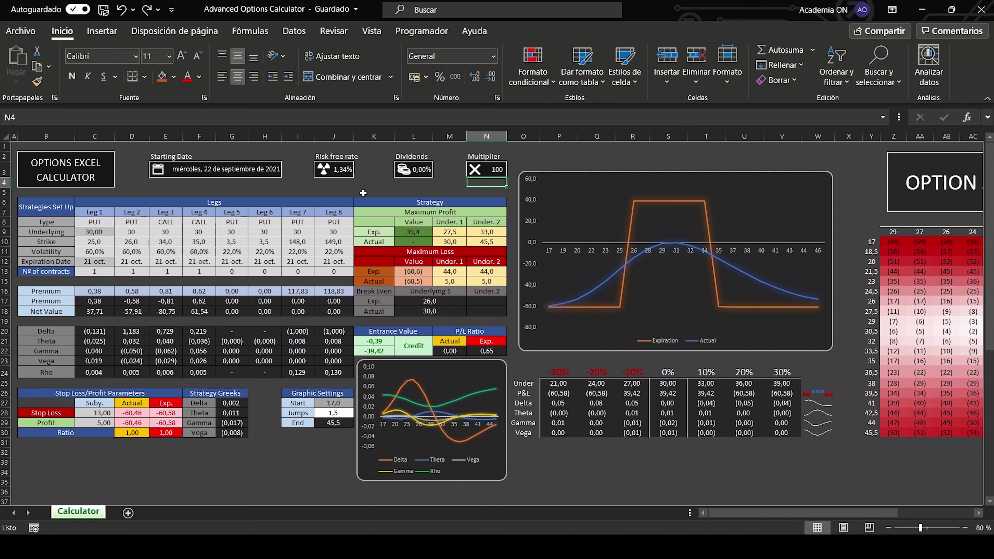
{"action": "left_click", "coordinate": [56, 207]}
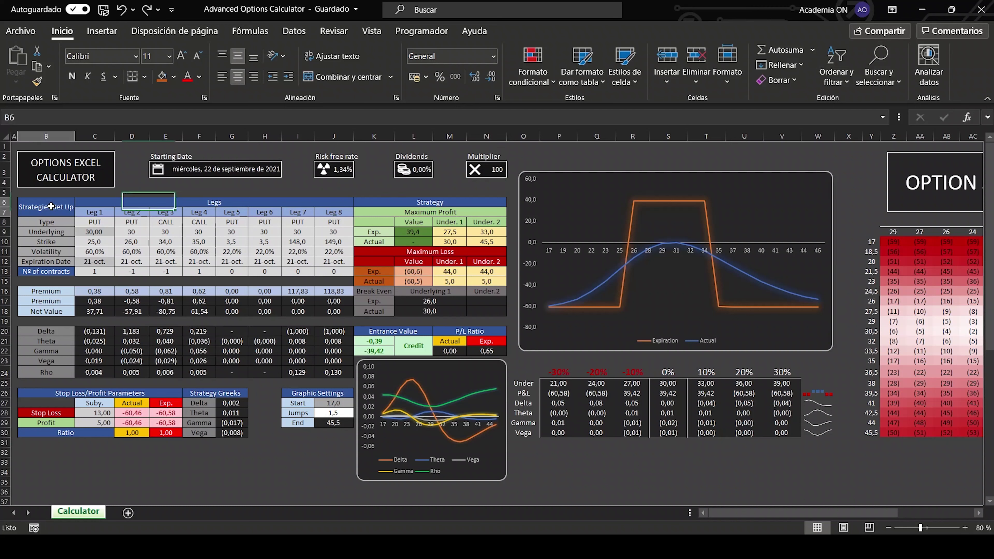
{"action": "left_click", "coordinate": [103, 210]}
{"action": "key", "text": "shift+Right"}
{"action": "key", "text": "shift+Right"}
{"action": "key", "text": "shift+Right"}
{"action": "key", "text": "shift+Right"}
{"action": "key", "text": "shift+Right"}
{"action": "key", "text": "shift+Right"}
{"action": "key", "text": "shift+Right"}
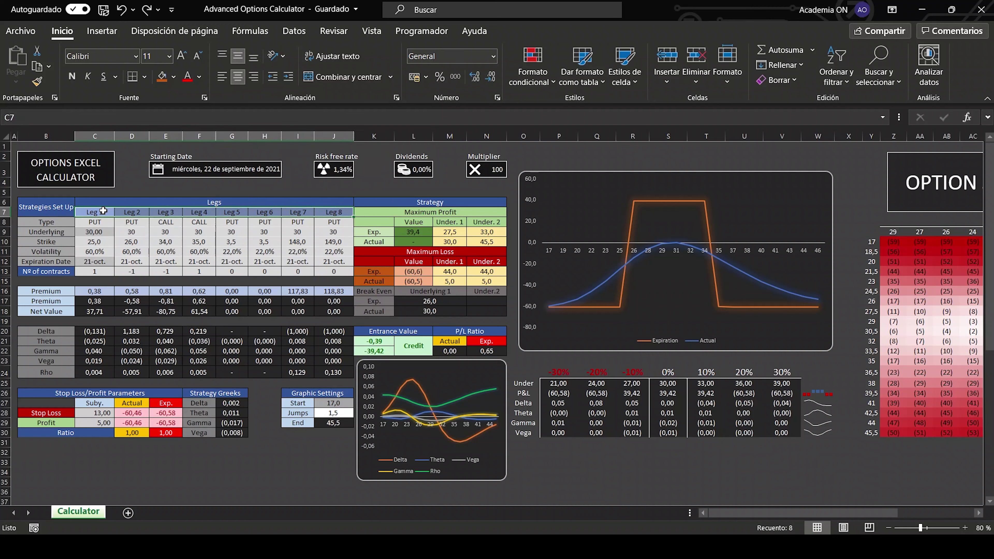
Step: Try clearing the type, underlying, strike, volatility and expiration date of Legs 5 to 8, and undo the deletion
{"action": "left_click_drag", "start_coordinate": [230, 222], "coordinate": [332, 262]}
{"action": "key", "text": "Delete"}
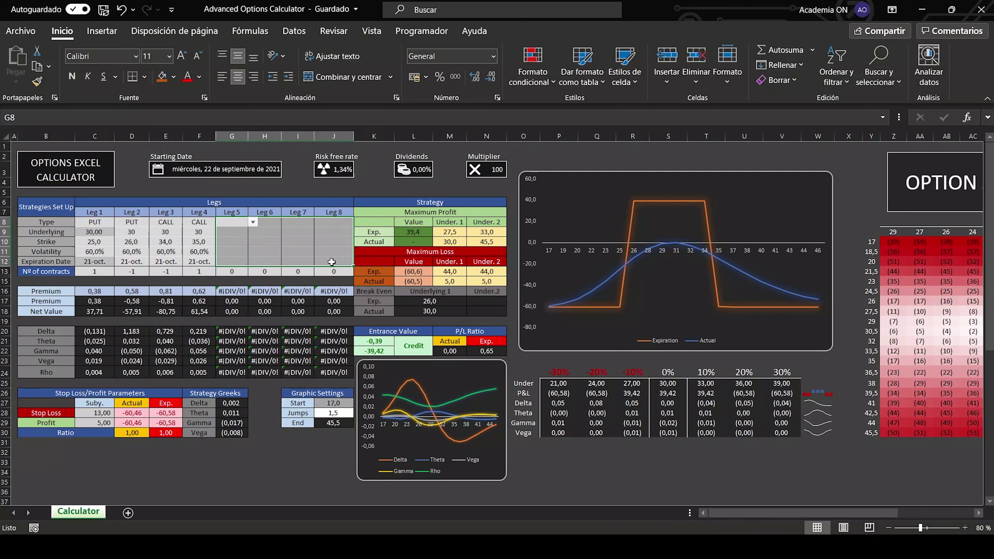
{"action": "key", "text": "ctrl+z"}
{"action": "left_click_drag", "start_coordinate": [233, 272], "coordinate": [334, 267]}
{"action": "left_click", "coordinate": [278, 184]}
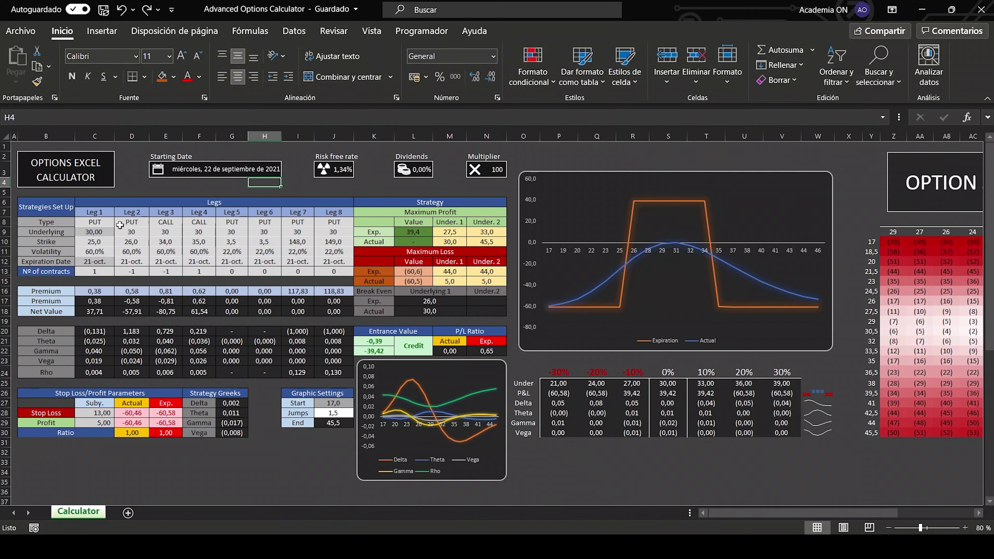
Step: Inspect the underlying and strike entries of Legs 1 to 3 in the strategy set-up
{"action": "left_click", "coordinate": [96, 234]}
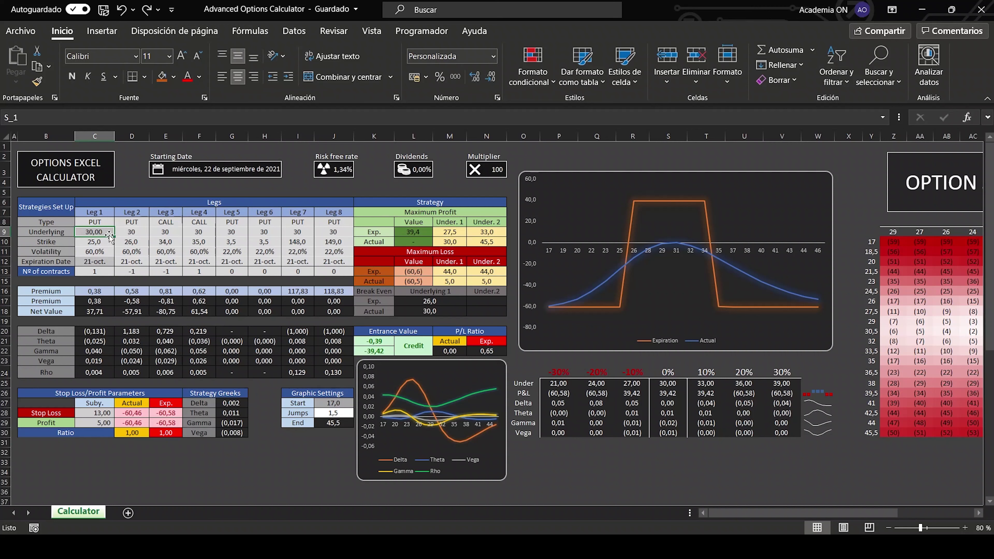
{"action": "key", "text": "Right"}
{"action": "key", "text": "Right"}
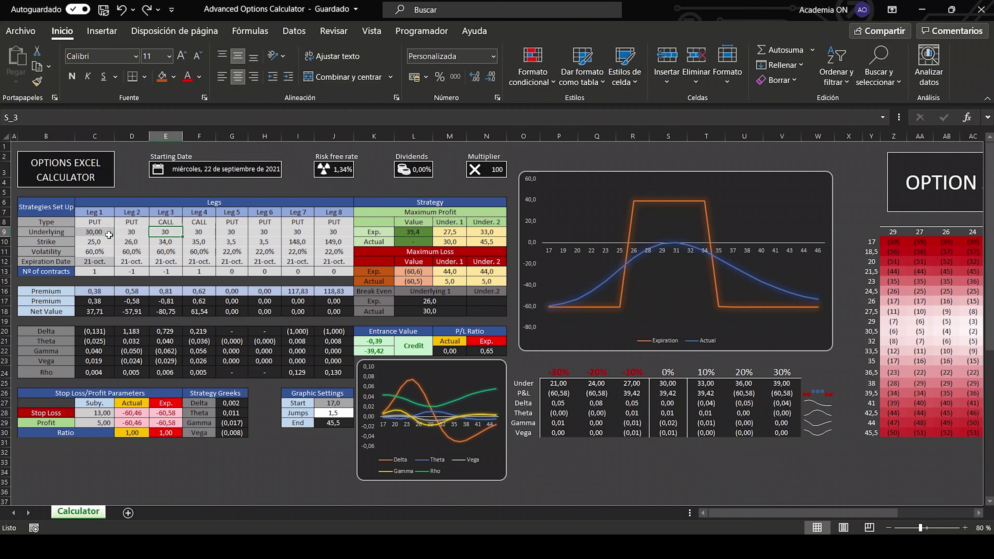
{"action": "left_click", "coordinate": [99, 241]}
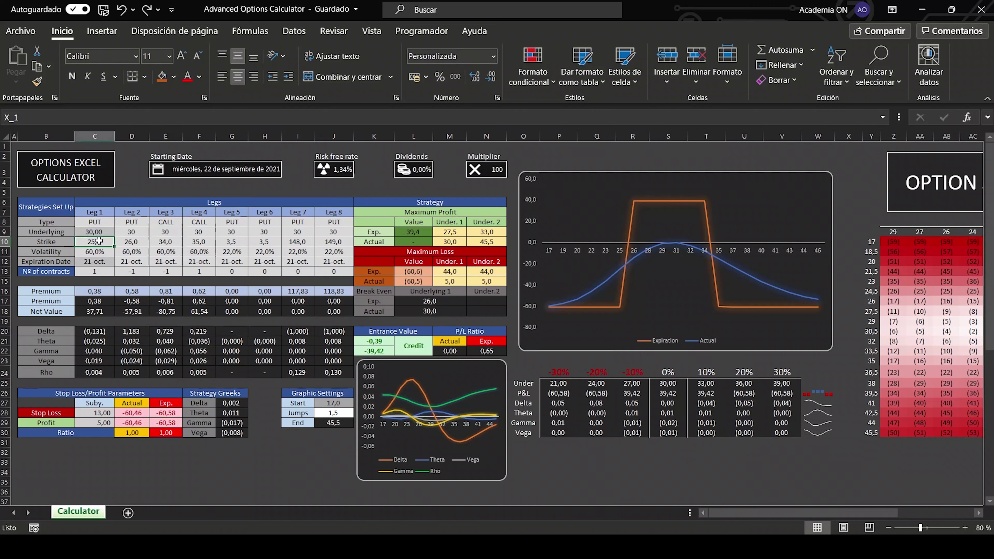
{"action": "key", "text": "Right"}
{"action": "key", "text": "Right"}
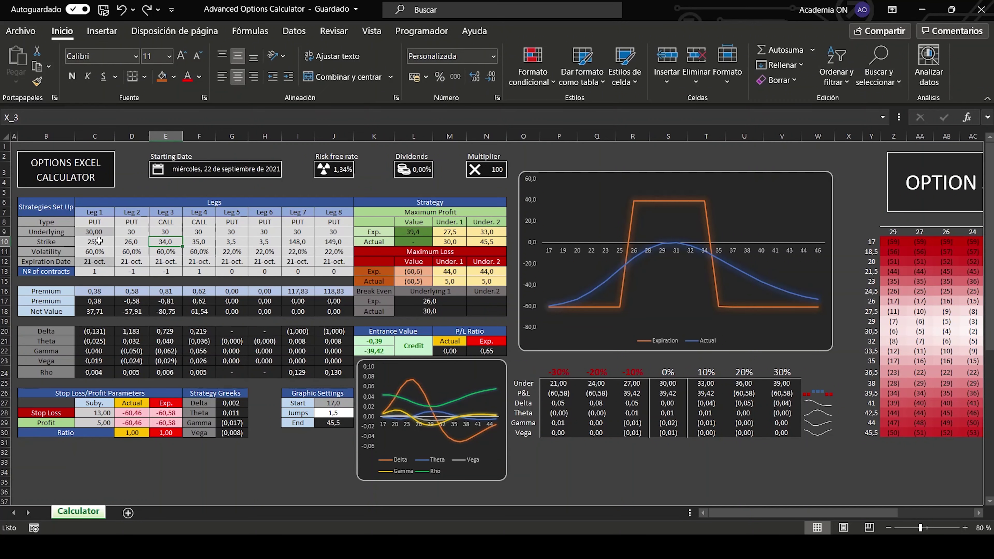
Step: Try an expiration date of 25 oct for Leg 1, and undo the change
{"action": "left_click", "coordinate": [97, 261]}
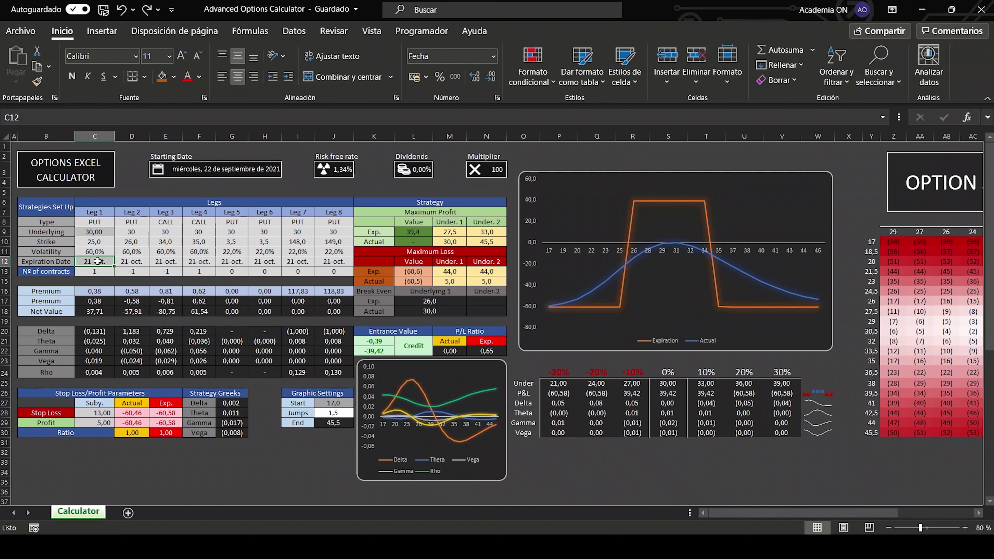
{"action": "type", "text": "25 oct"}
{"action": "key", "text": "Return"}
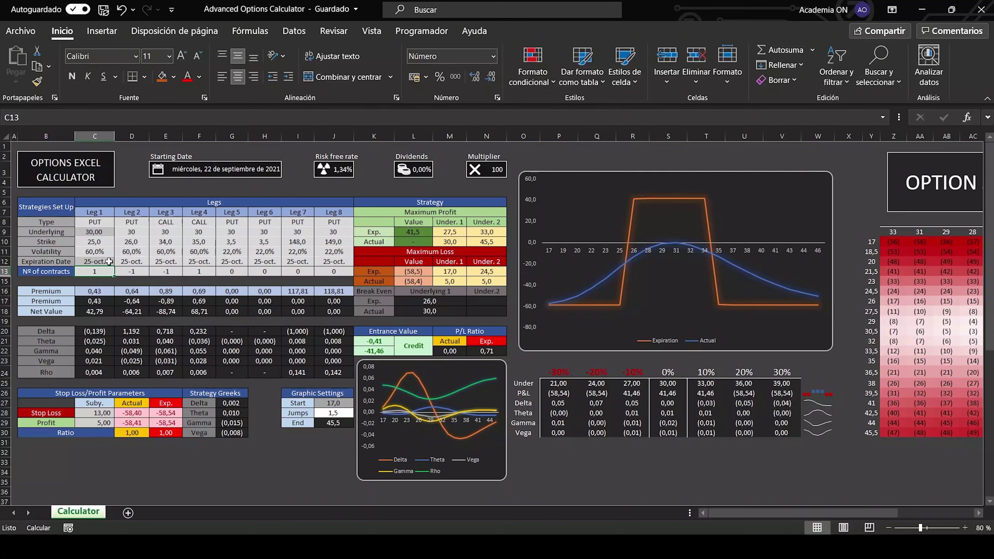
{"action": "key", "text": "ctrl+z"}
Step: Try an expiration date of 25 oct for Leg 2 only, and undo the change
{"action": "left_click", "coordinate": [131, 261]}
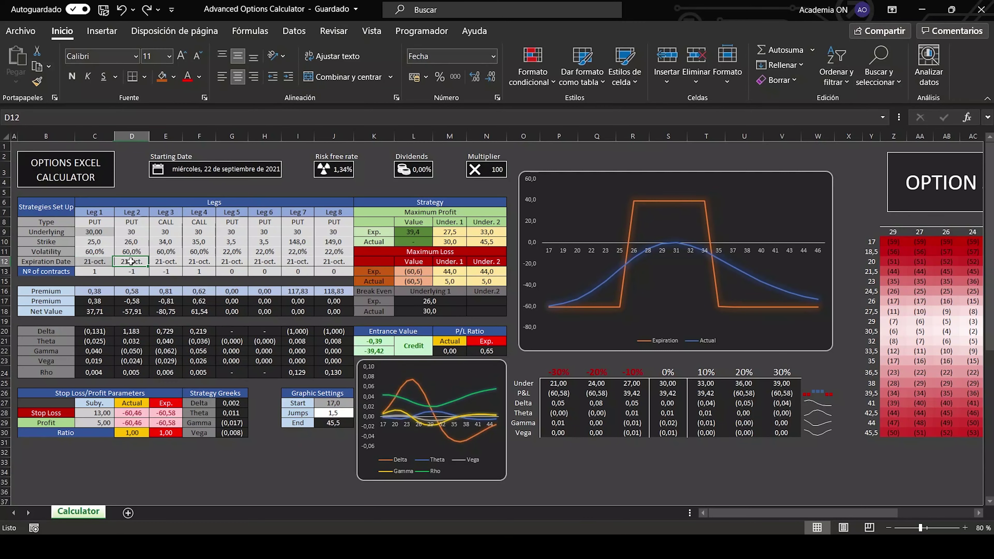
{"action": "key", "text": "BackSpace"}
{"action": "type", "text": "25 oct"}
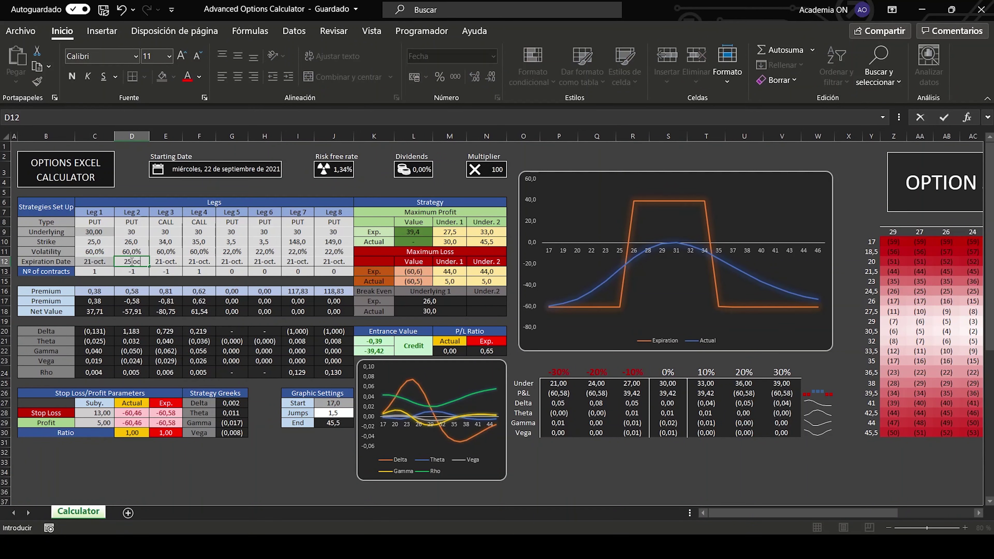
{"action": "key", "text": "Return"}
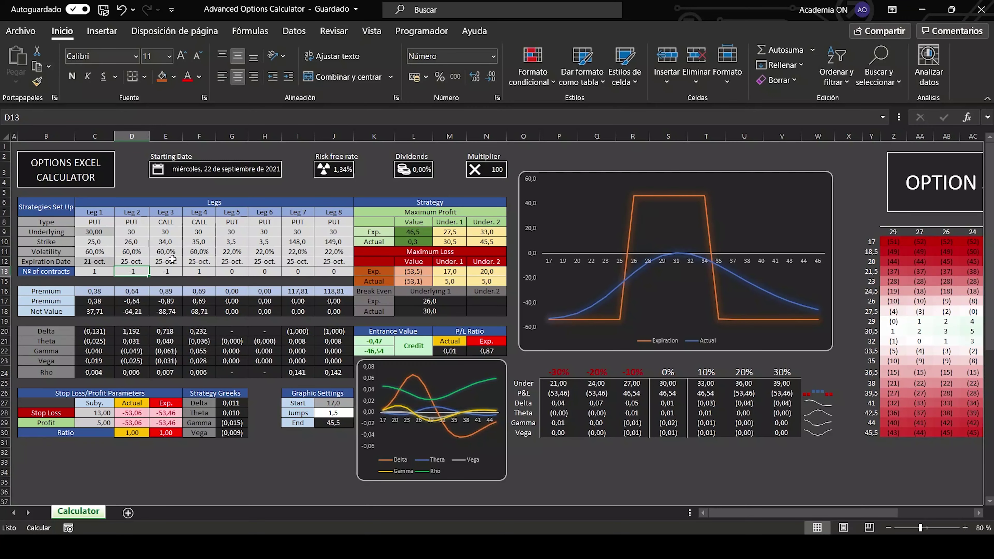
{"action": "key", "text": "ctrl+z"}
Step: Try an expiration date of 20 sept for Leg 1, before the starting date, and undo the change
{"action": "left_click", "coordinate": [94, 262]}
{"action": "type", "text": "20 se"}
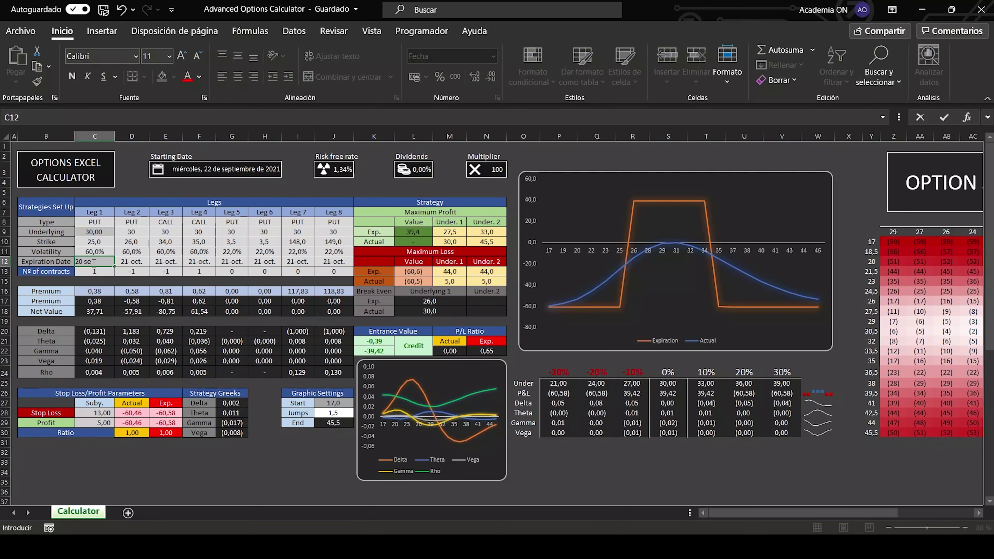
{"action": "type", "text": "pt"}
{"action": "key", "text": "Return"}
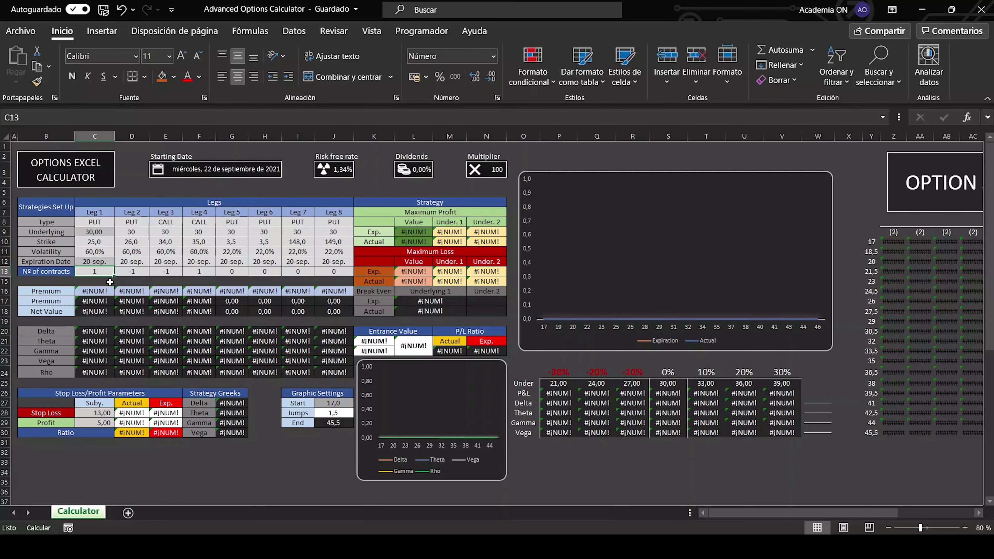
{"action": "key", "text": "ctrl+z"}
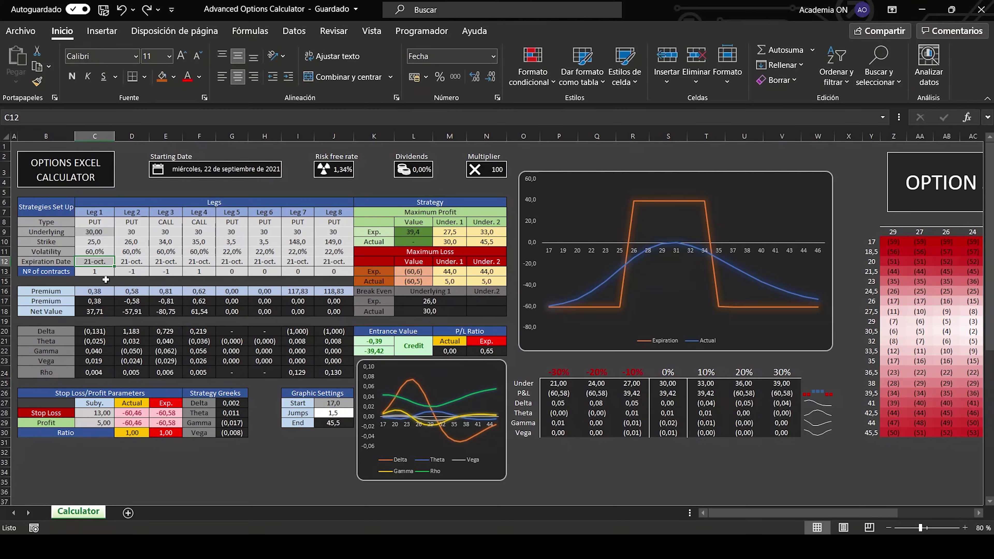
Step: Set the number of contracts of Leg 2 to -1
{"action": "left_click", "coordinate": [123, 273]}
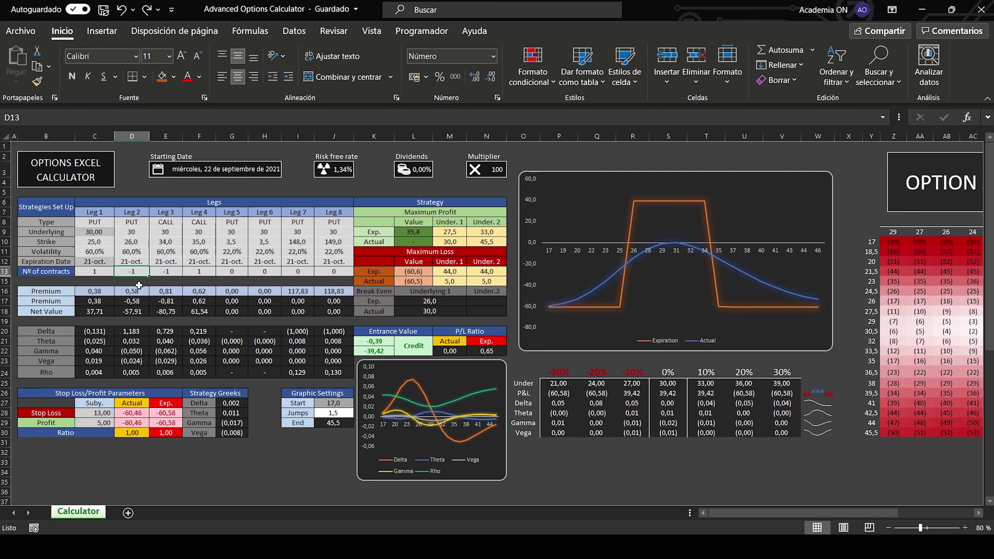
{"action": "type", "text": "-1"}
{"action": "key", "text": "Return"}
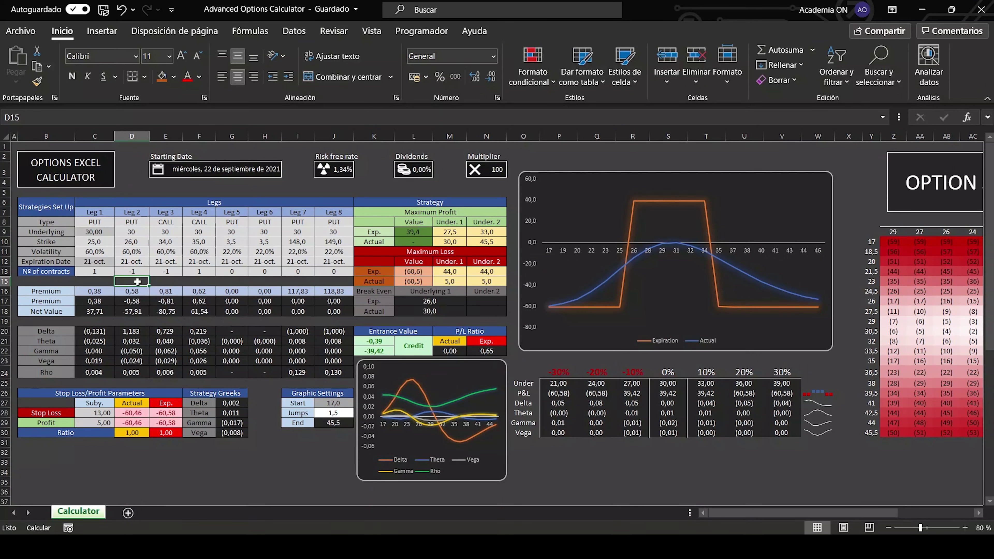
Step: Examine the two premium rows and the net value row across the strategy's legs
{"action": "left_click", "coordinate": [79, 291]}
{"action": "left_click", "coordinate": [79, 301]}
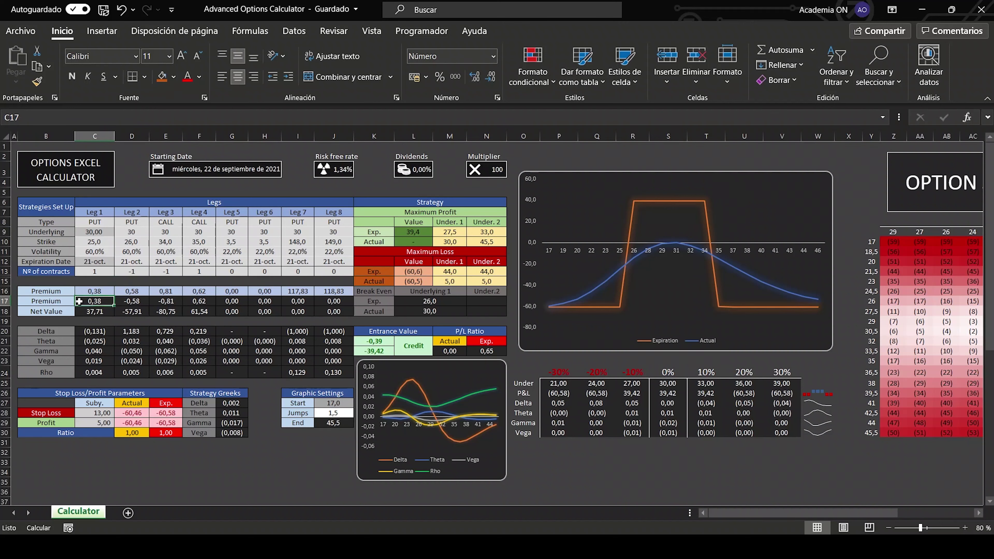
{"action": "left_click", "coordinate": [119, 301]}
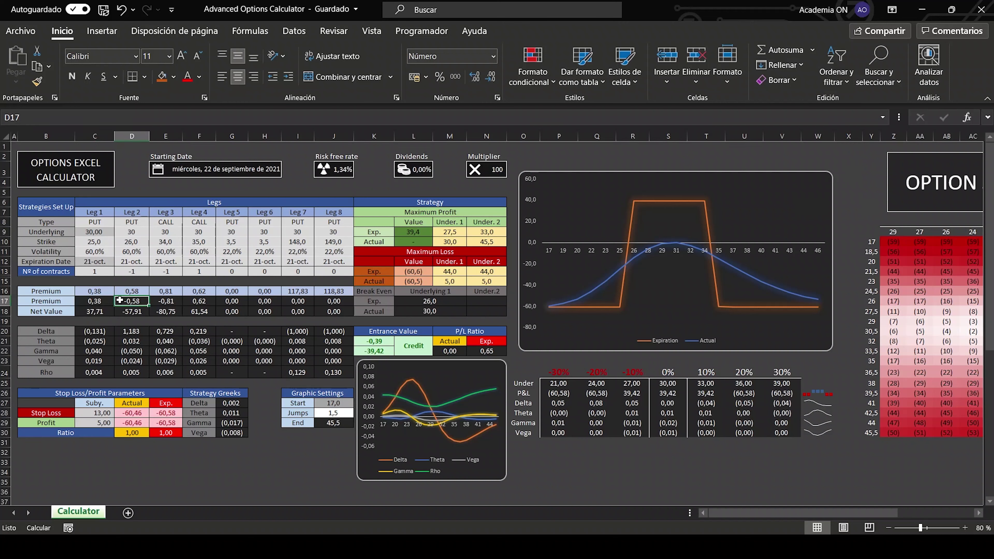
{"action": "left_click", "coordinate": [234, 300]}
{"action": "left_click", "coordinate": [301, 294]}
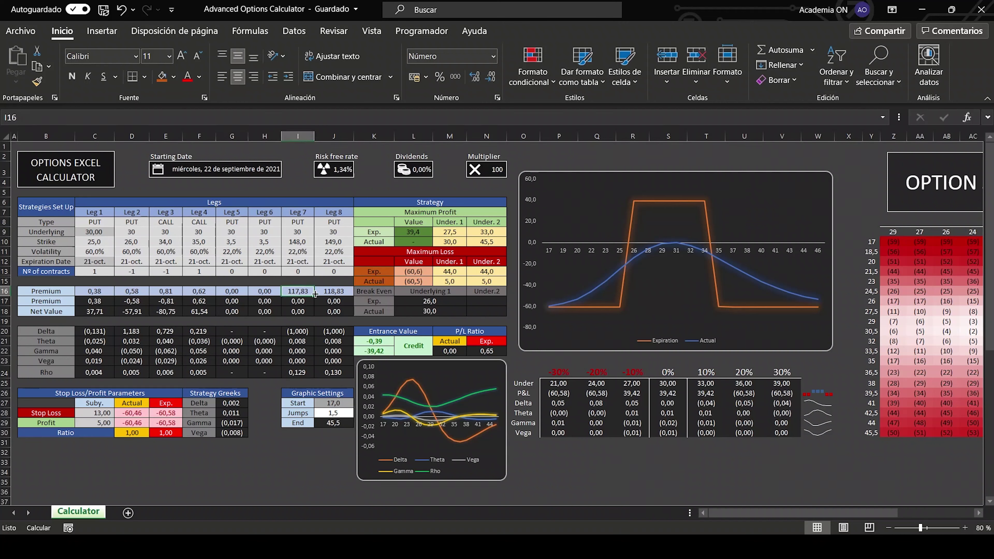
{"action": "left_click", "coordinate": [327, 293]}
{"action": "left_click", "coordinate": [325, 282]}
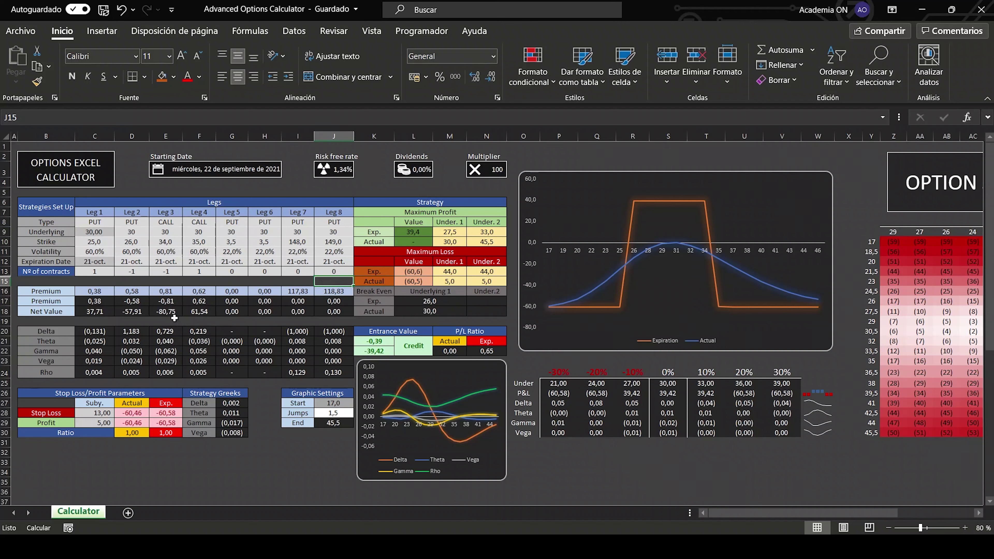
{"action": "left_click", "coordinate": [167, 312]}
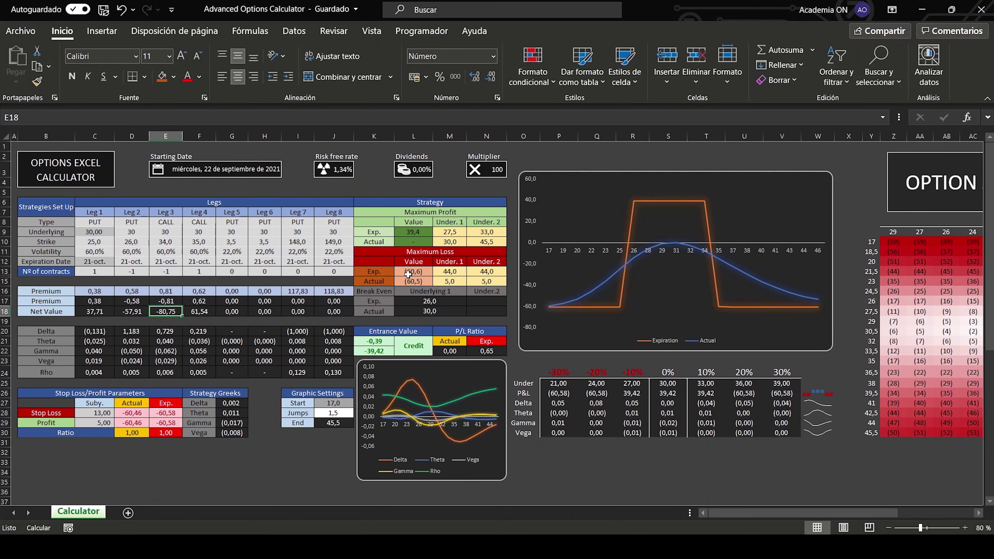
Step: Examine the entrance value block, the Greeks per leg, the Strategy Greeks table and the areas around the payoff chart and Graphic Settings
{"action": "left_click", "coordinate": [408, 351]}
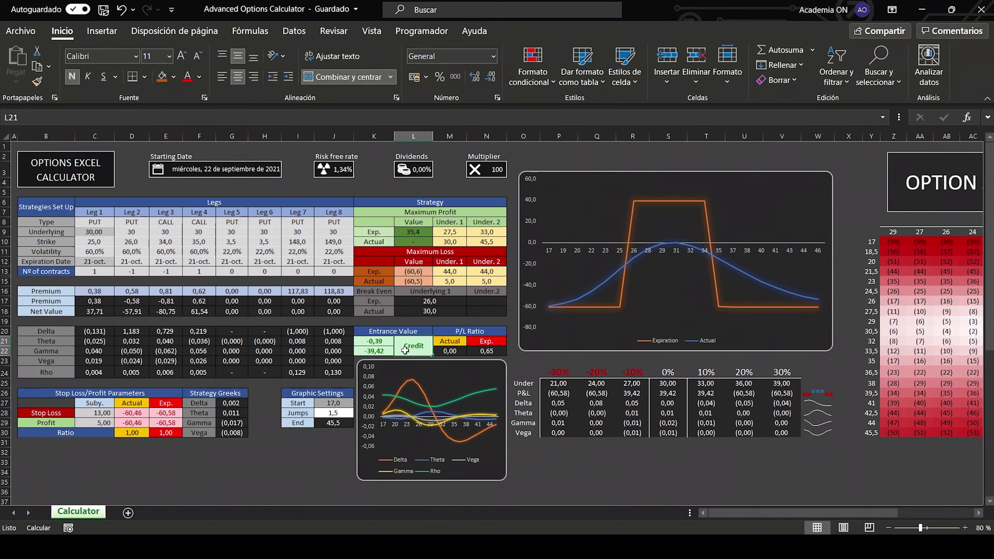
{"action": "left_click_drag", "start_coordinate": [408, 351], "coordinate": [359, 340]}
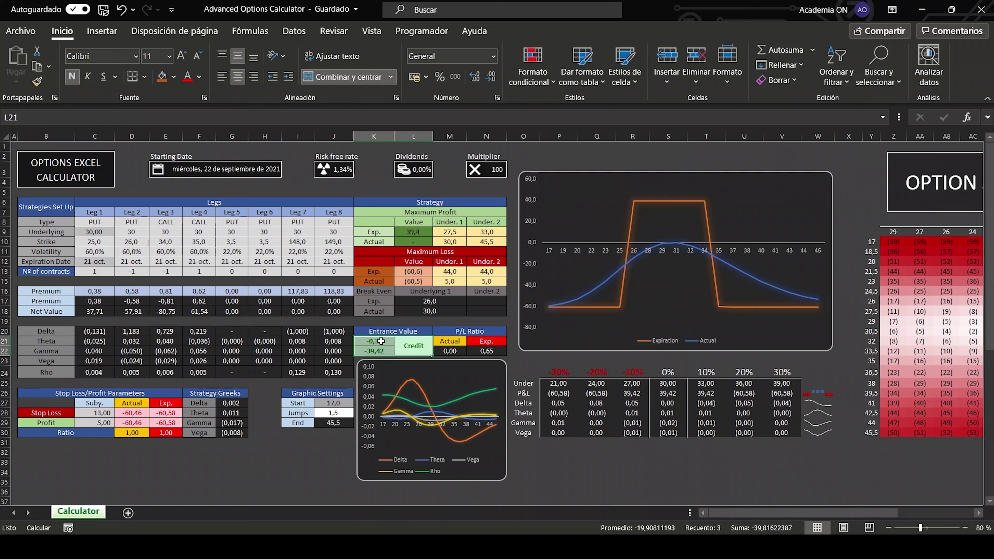
{"action": "left_click", "coordinate": [400, 320]}
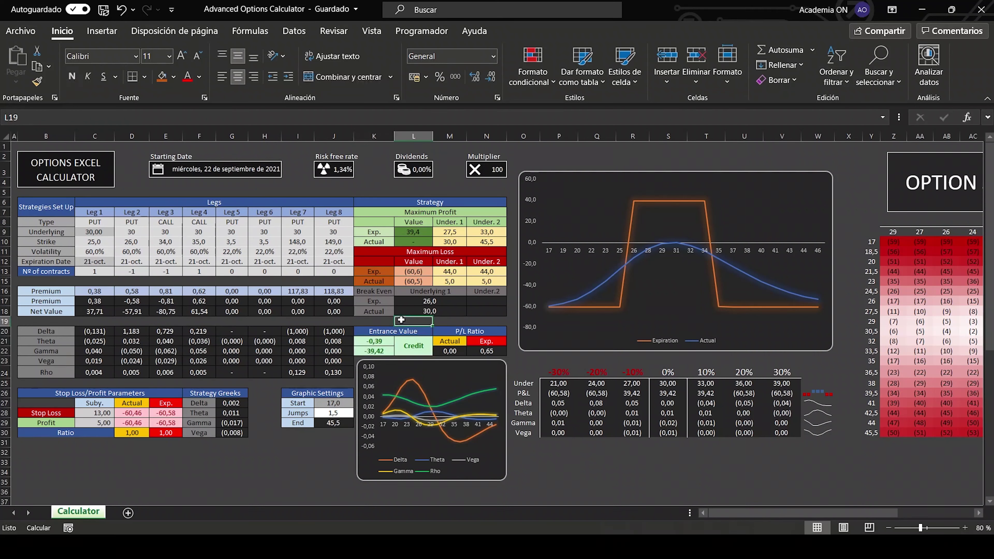
{"action": "left_click_drag", "start_coordinate": [51, 329], "coordinate": [50, 371]}
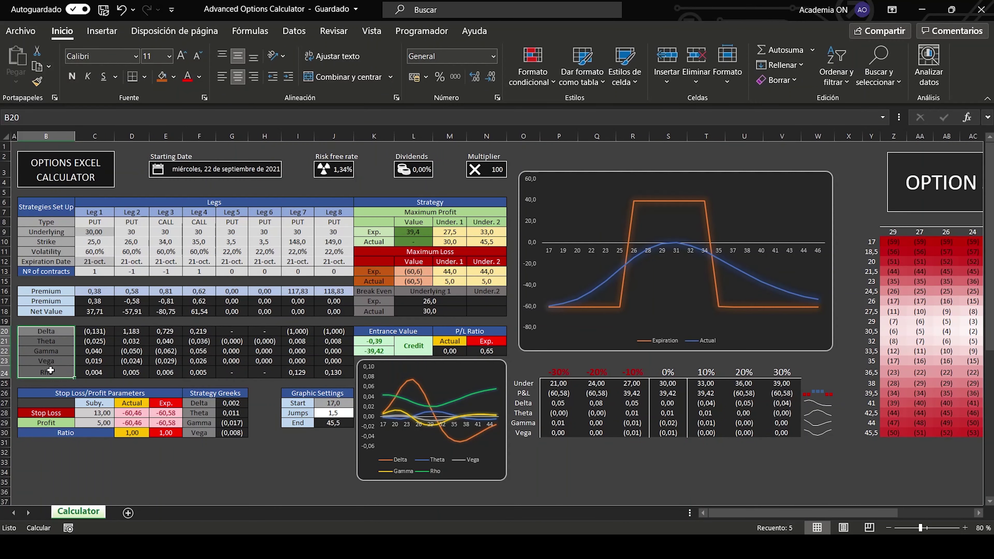
{"action": "left_click_drag", "start_coordinate": [200, 397], "coordinate": [205, 434]}
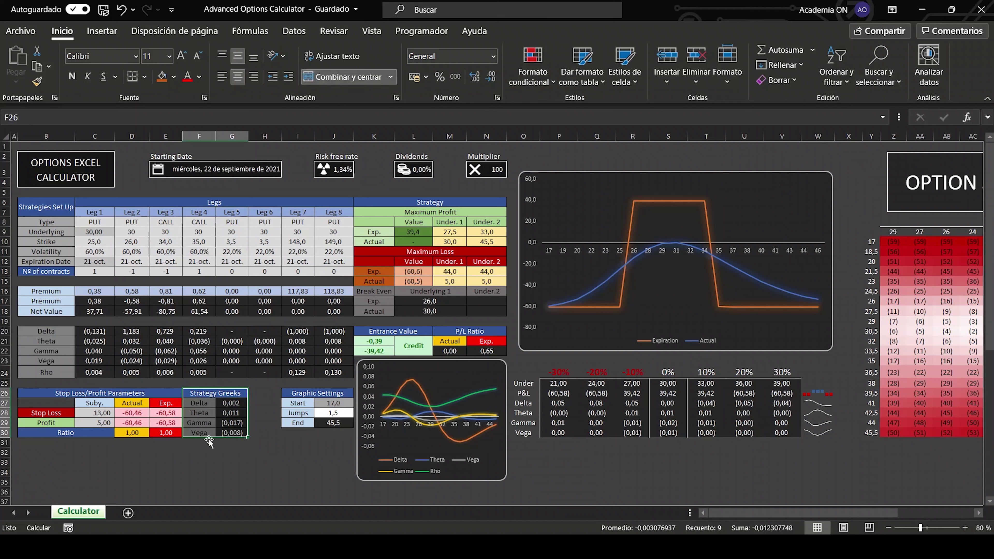
{"action": "left_click", "coordinate": [232, 451]}
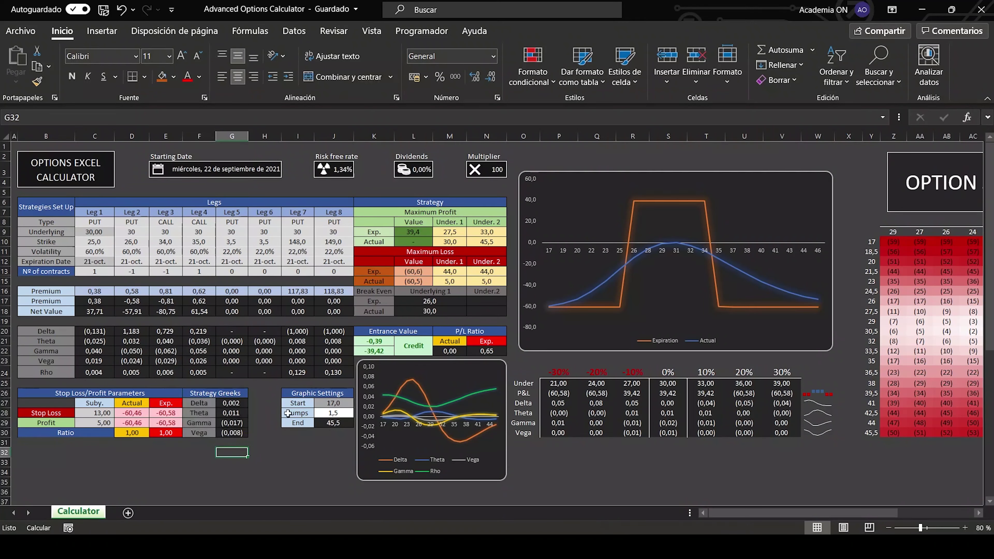
{"action": "left_click", "coordinate": [630, 157]}
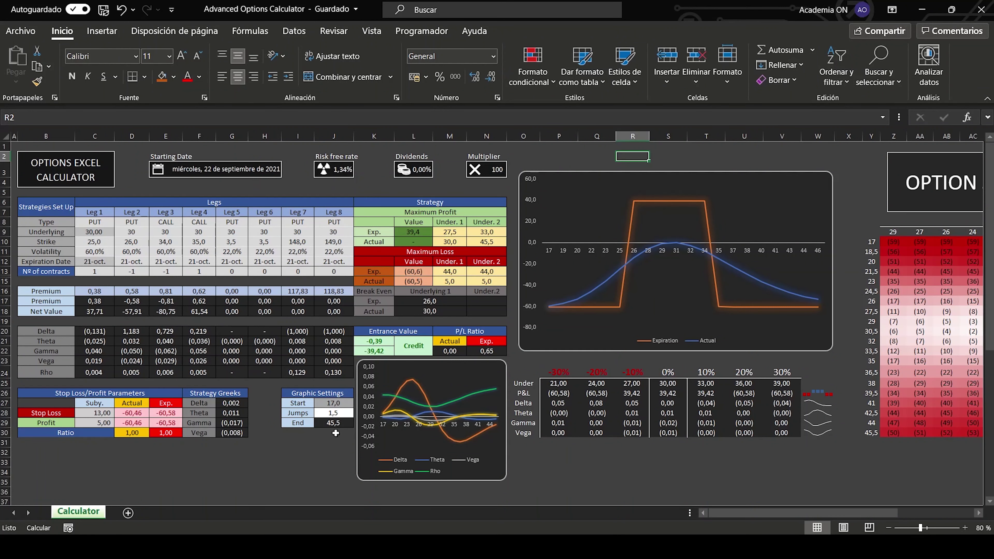
{"action": "left_click", "coordinate": [313, 452]}
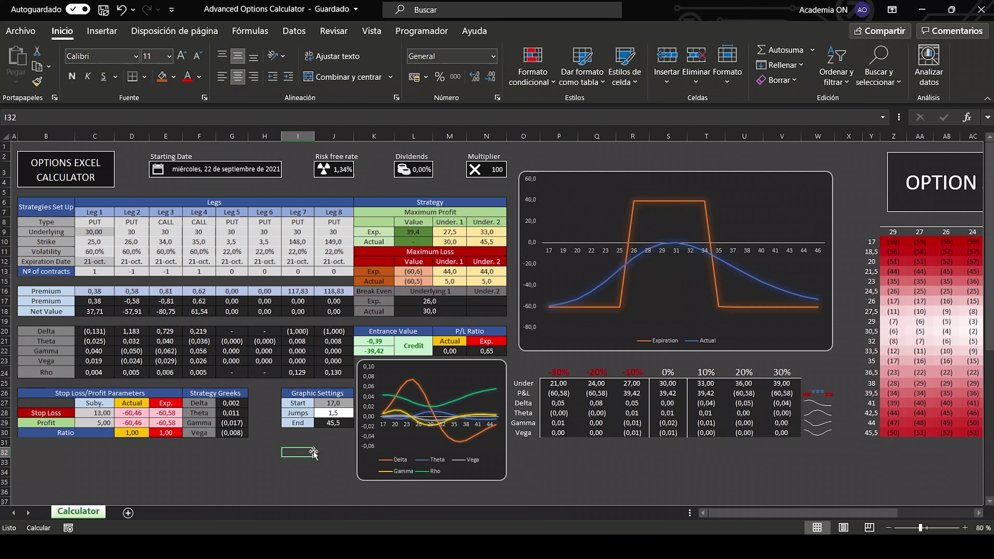
Step: Set the underlying price to 28 for Stop Loss and 31 for Profit in the Stop Loss/Profit Parameters table
{"action": "left_click", "coordinate": [92, 412]}
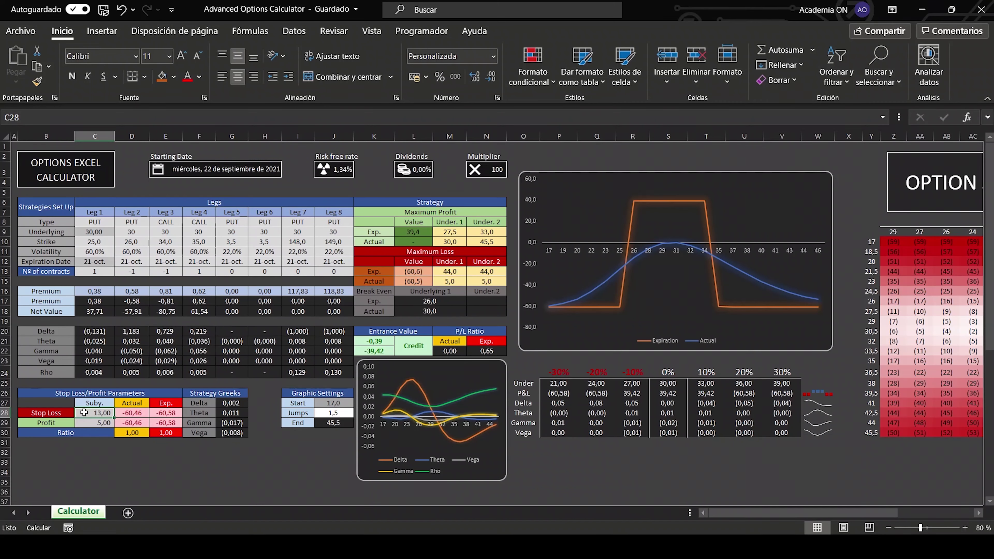
{"action": "type", "text": "28"}
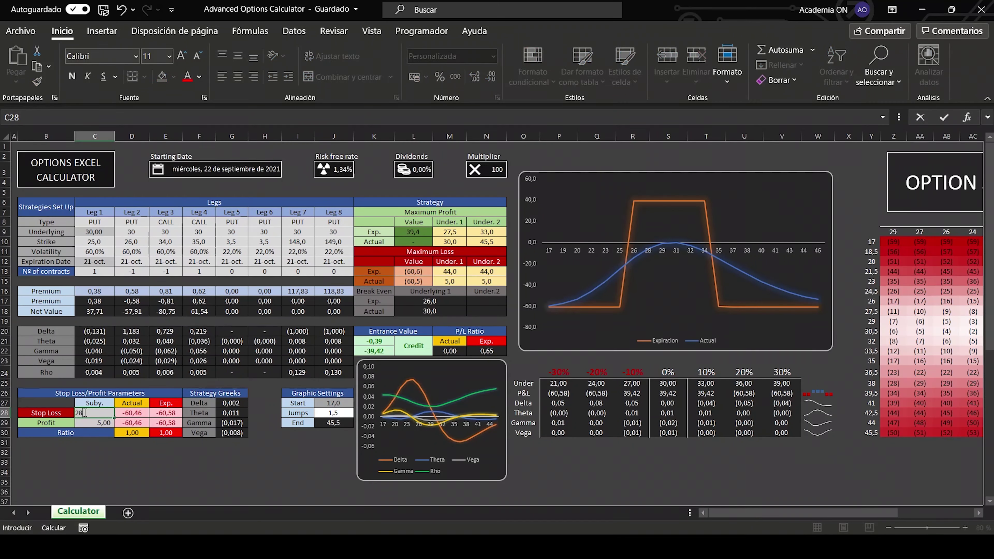
{"action": "key", "text": "Return"}
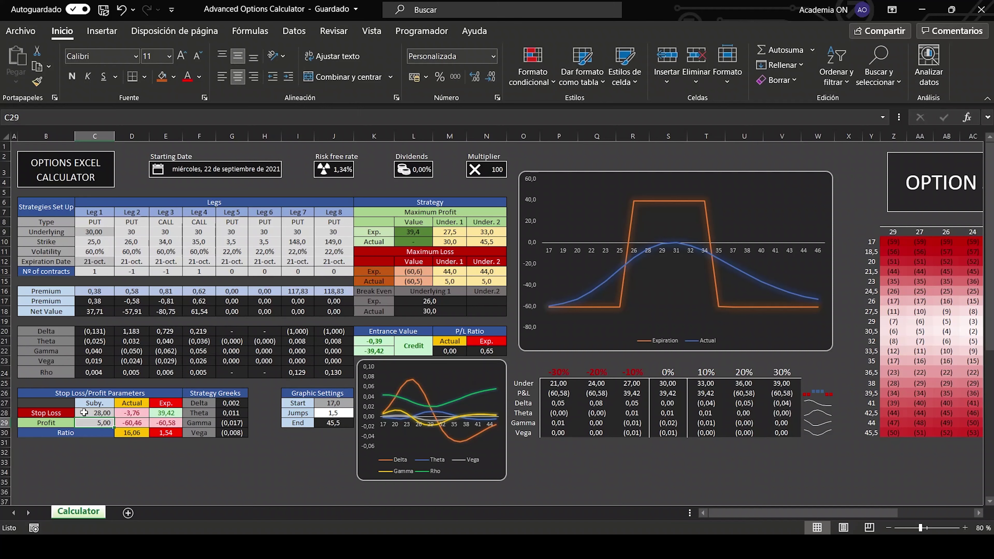
{"action": "type", "text": "31"}
{"action": "key", "text": "Return"}
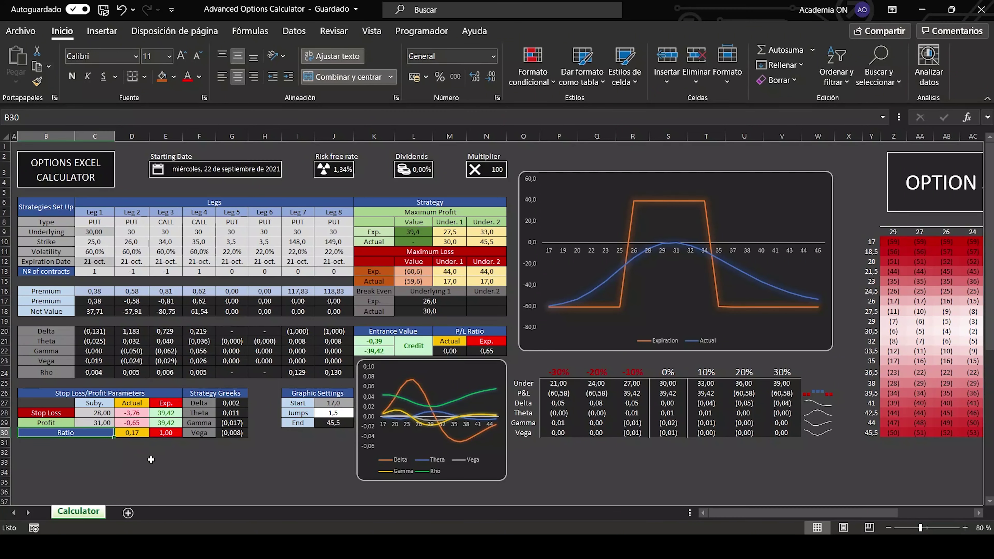
{"action": "key", "text": "alt+Tab"}
{"action": "left_click", "coordinate": [854, 320]}
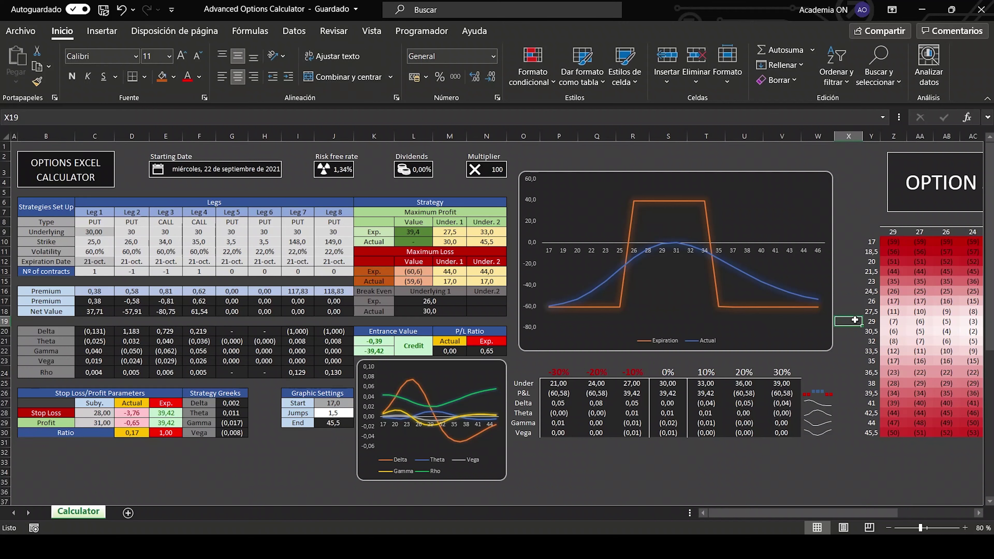
Step: Try starting dates of 25 and 30 September 2021 for the strategy and undo both changes
{"action": "left_click", "coordinate": [201, 171]}
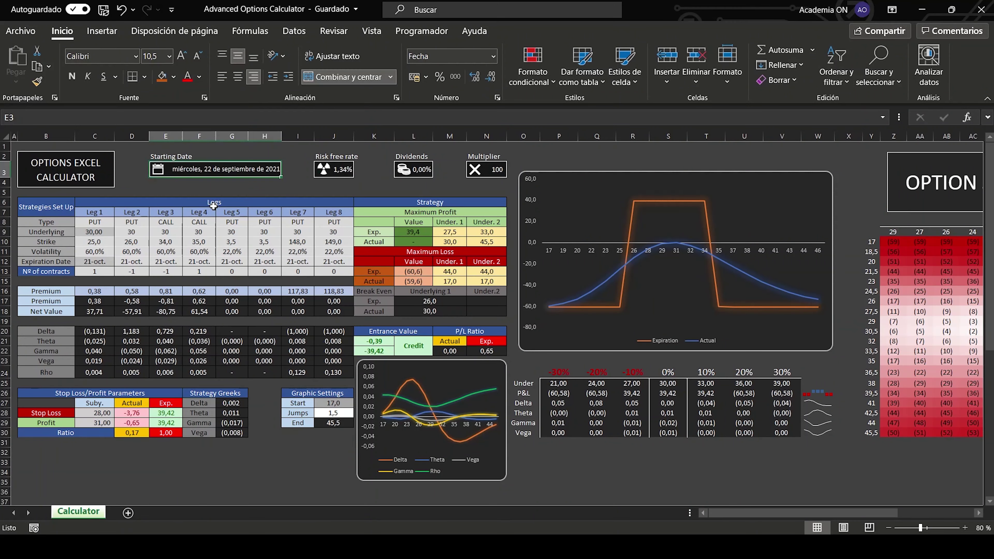
{"action": "type", "text": "25 sept"}
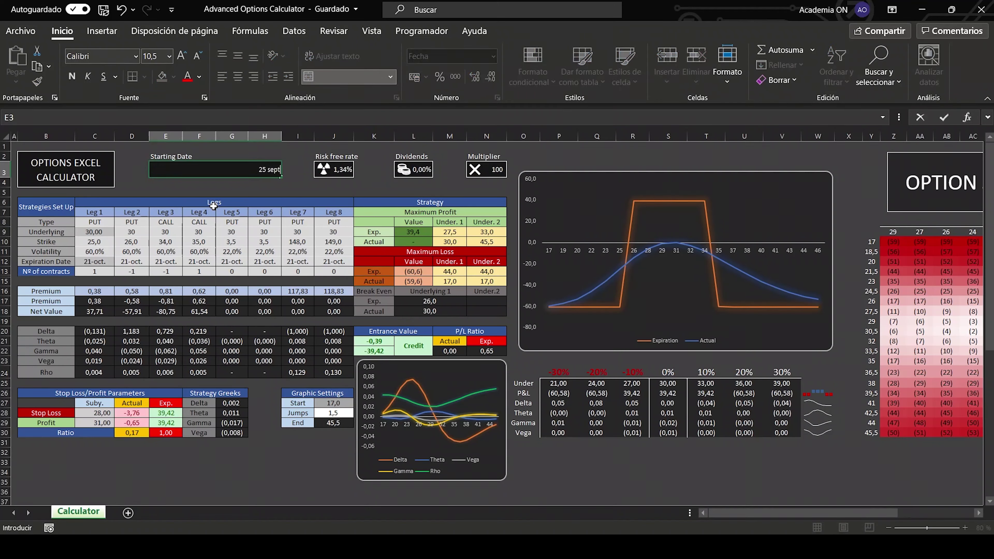
{"action": "key", "text": "Return"}
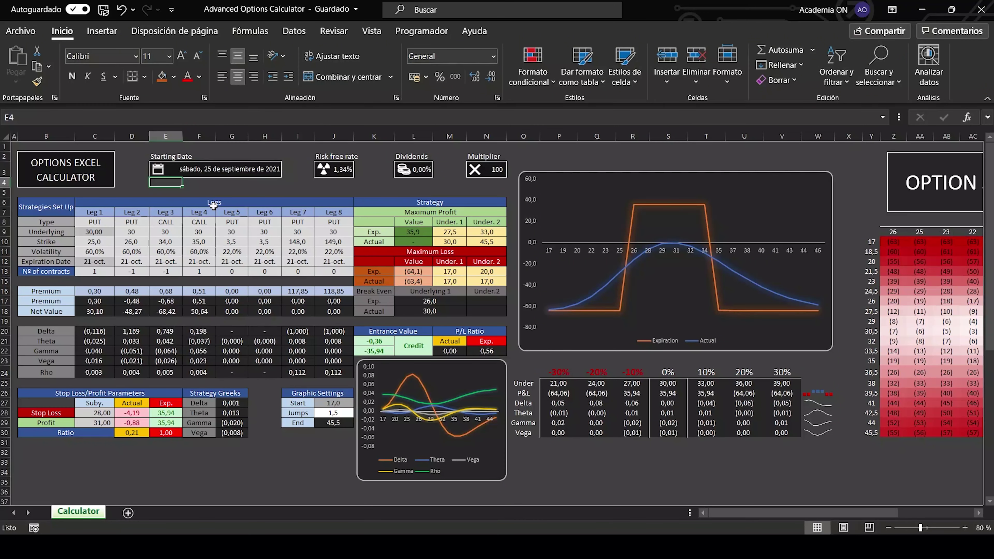
{"action": "key", "text": "Up"}
{"action": "type", "text": "30"}
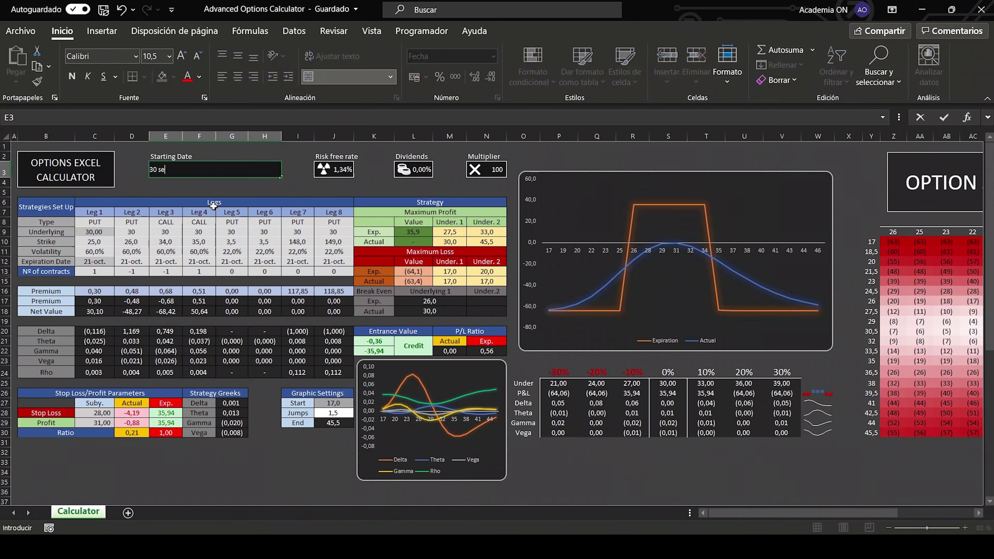
{"action": "type", "text": " de sept"}
{"action": "key", "text": "Return"}
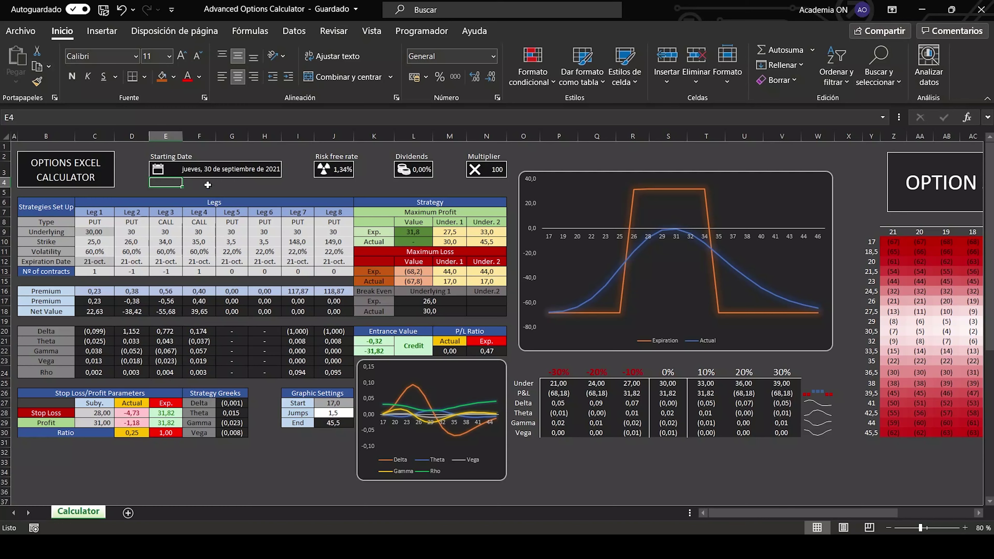
{"action": "left_click", "coordinate": [210, 172]}
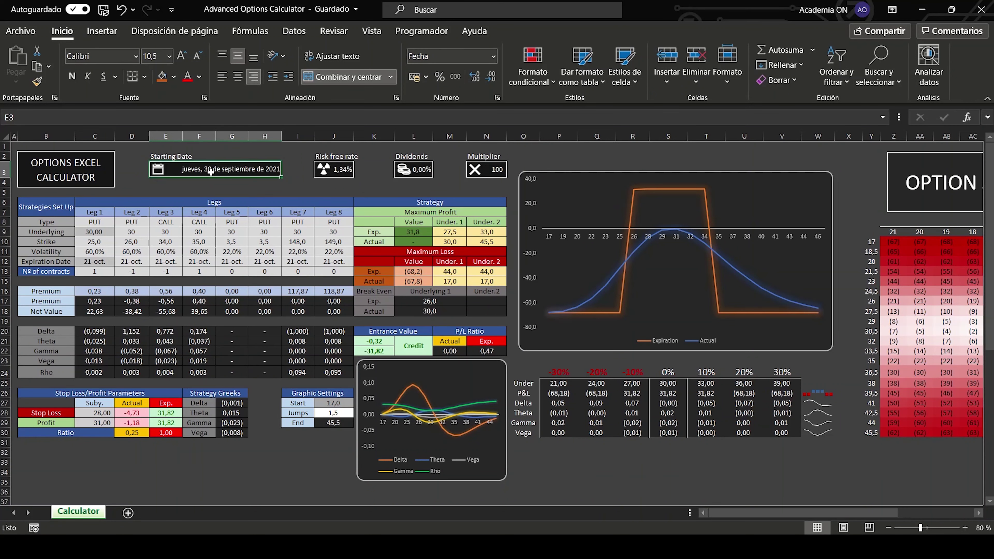
{"action": "key", "text": "ctrl+z"}
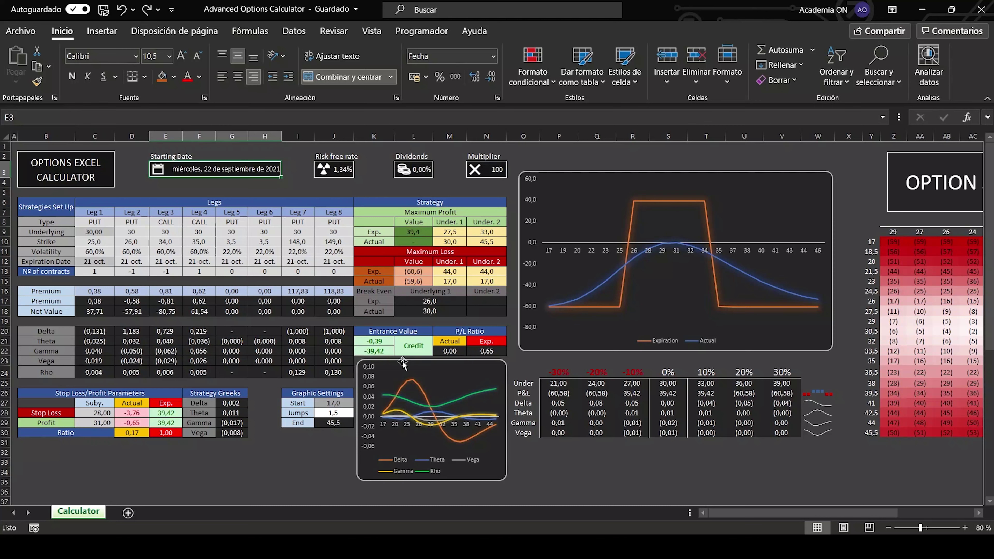
Step: Try a start value of 15 and jumps of 2 in the Graphic Settings
{"action": "left_click", "coordinate": [332, 402]}
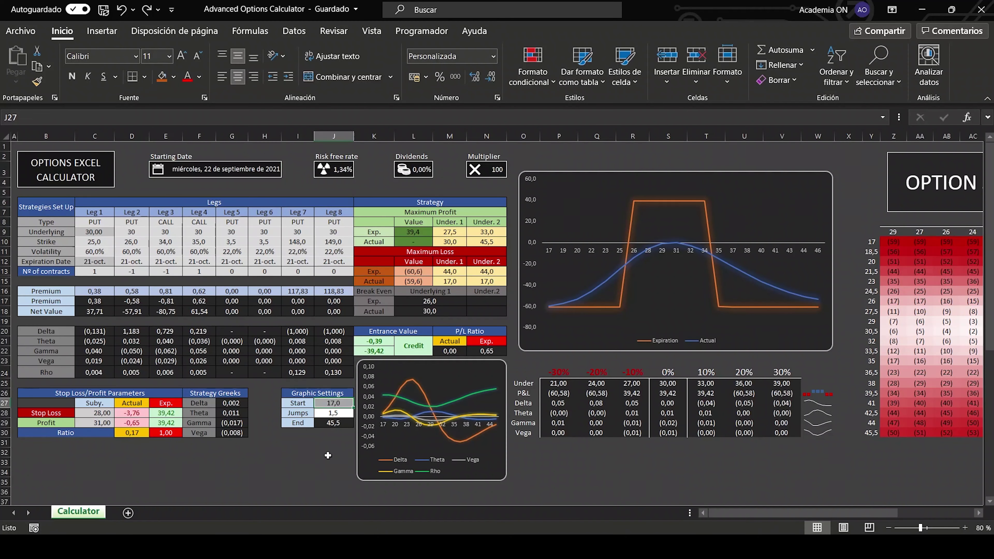
{"action": "type", "text": "15"}
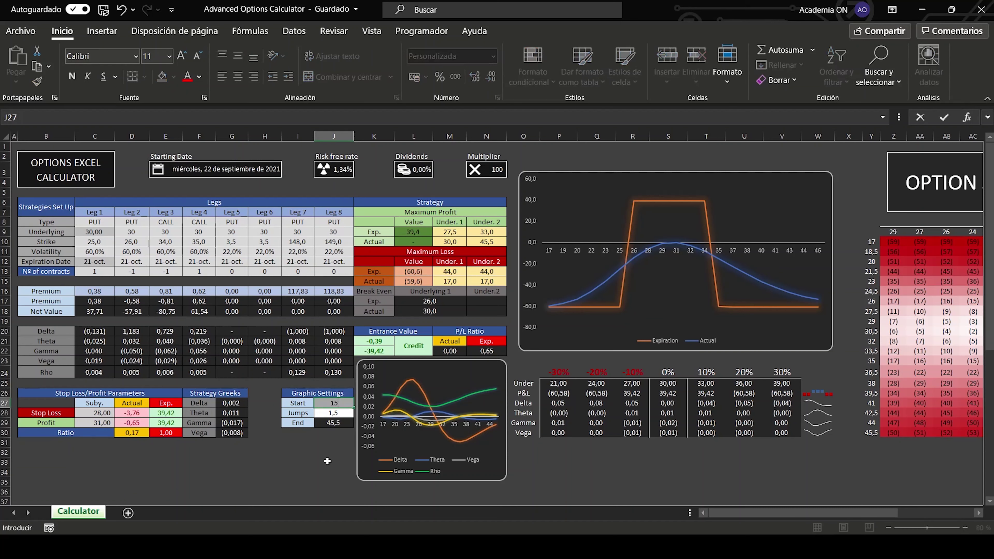
{"action": "key", "text": "Return"}
{"action": "type", "text": "2"}
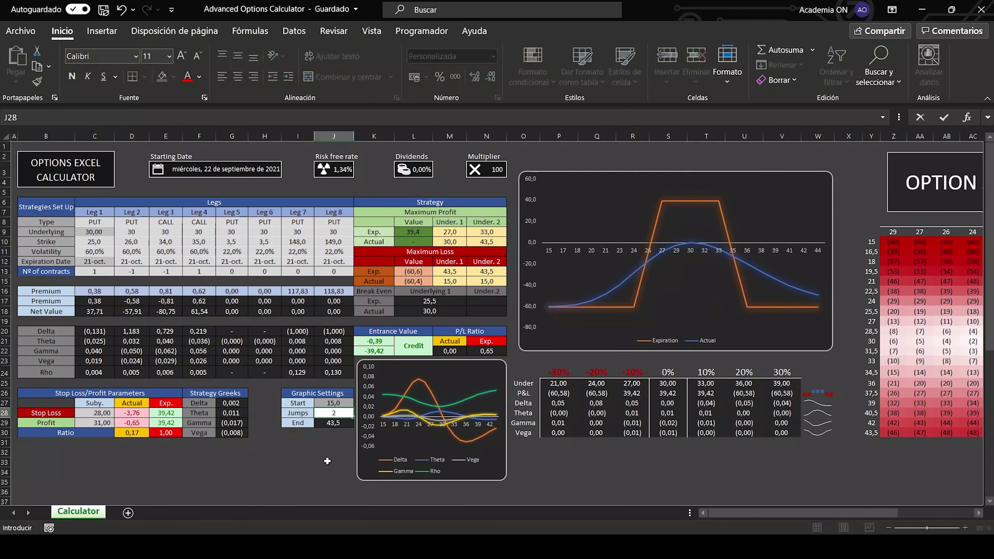
{"action": "key", "text": "Return"}
Step: Set the Graphic Settings jumps to 1 and the start value to 19
{"action": "key", "text": "Up"}
{"action": "type", "text": "1"}
{"action": "key", "text": "Return"}
{"action": "key", "text": "Up"}
{"action": "key", "text": "Up"}
{"action": "type", "text": "1"}
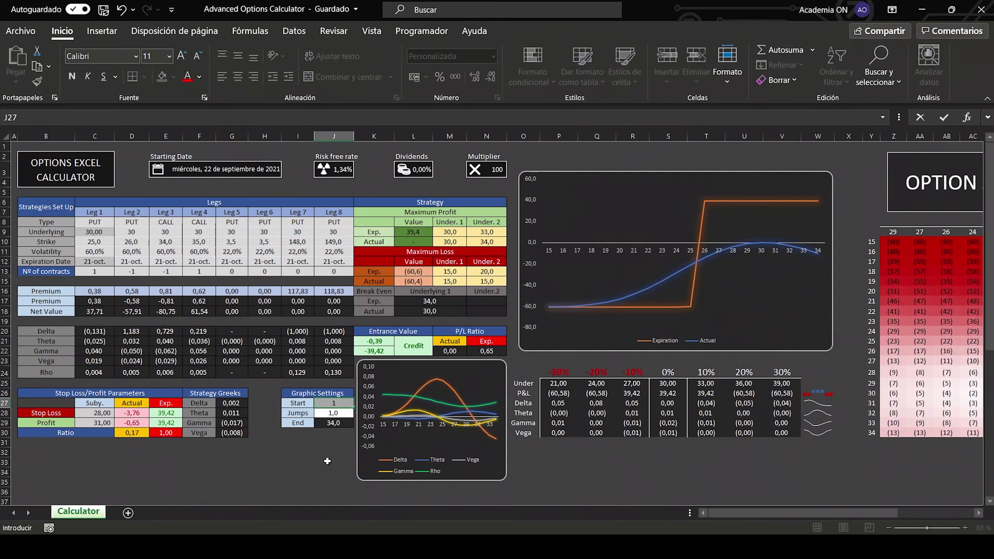
{"action": "type", "text": "9"}
{"action": "key", "text": "Return"}
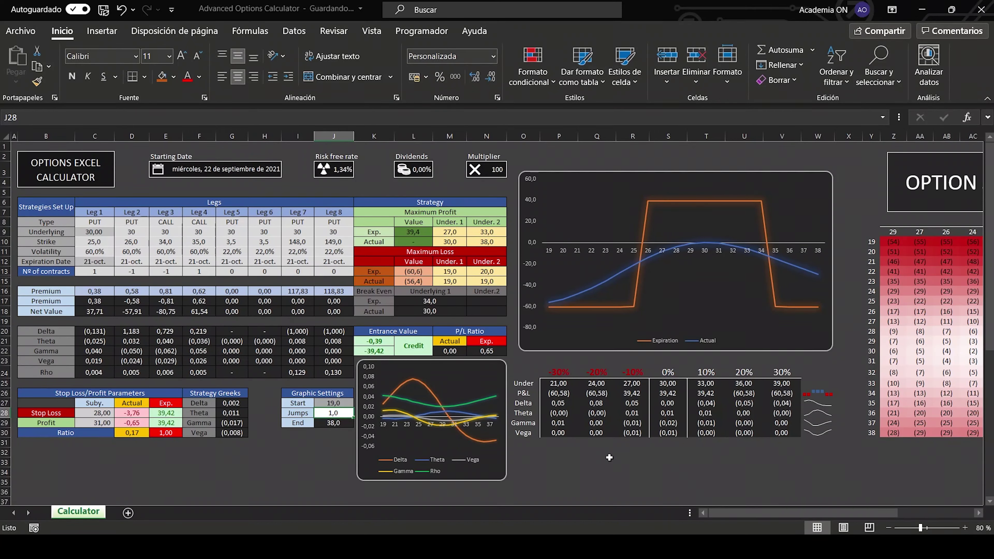
Step: Try a -40% change in the first column of the percentage scenario table below the payoff chart and undo it
{"action": "left_click", "coordinate": [737, 462]}
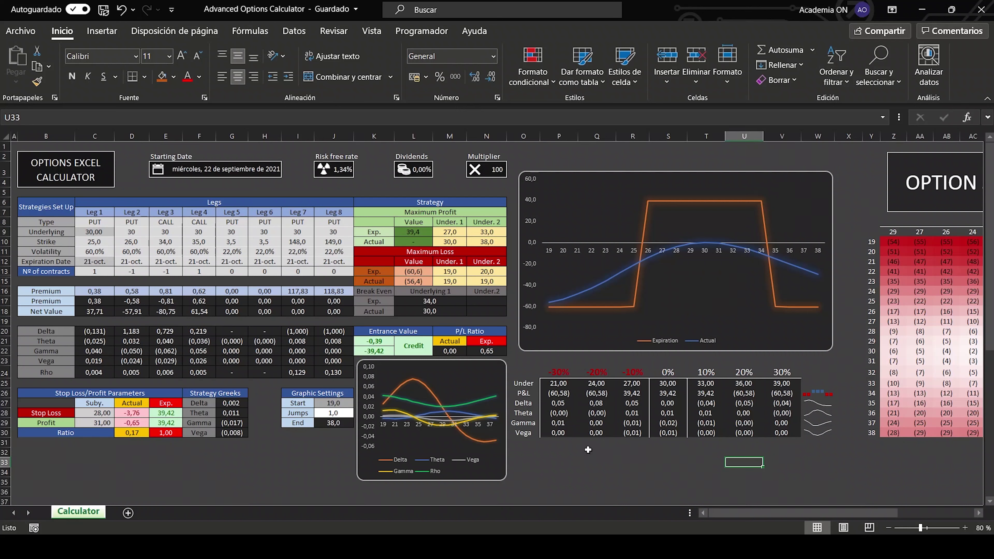
{"action": "left_click_drag", "start_coordinate": [523, 384], "coordinate": [523, 434]}
{"action": "left_click", "coordinate": [556, 373]}
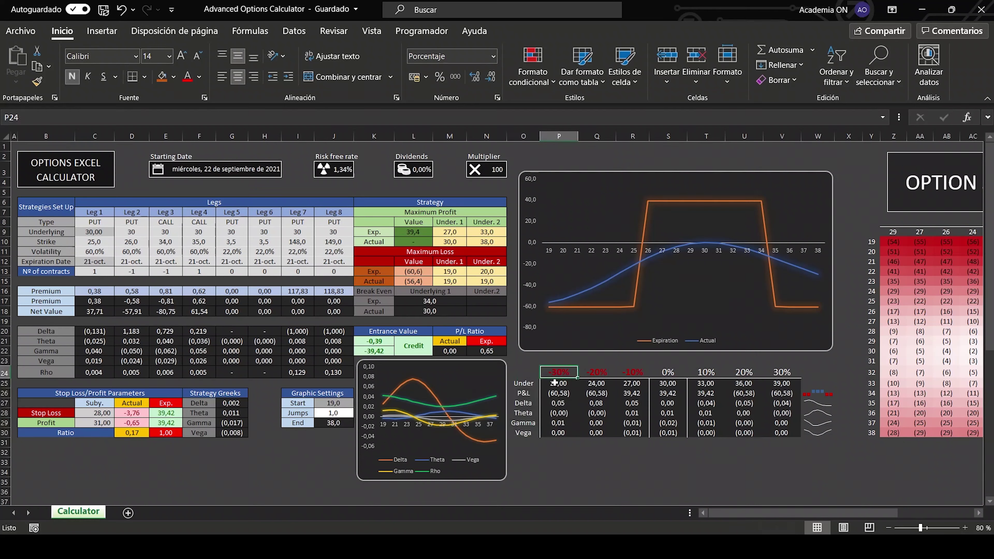
{"action": "type", "text": "-4"}
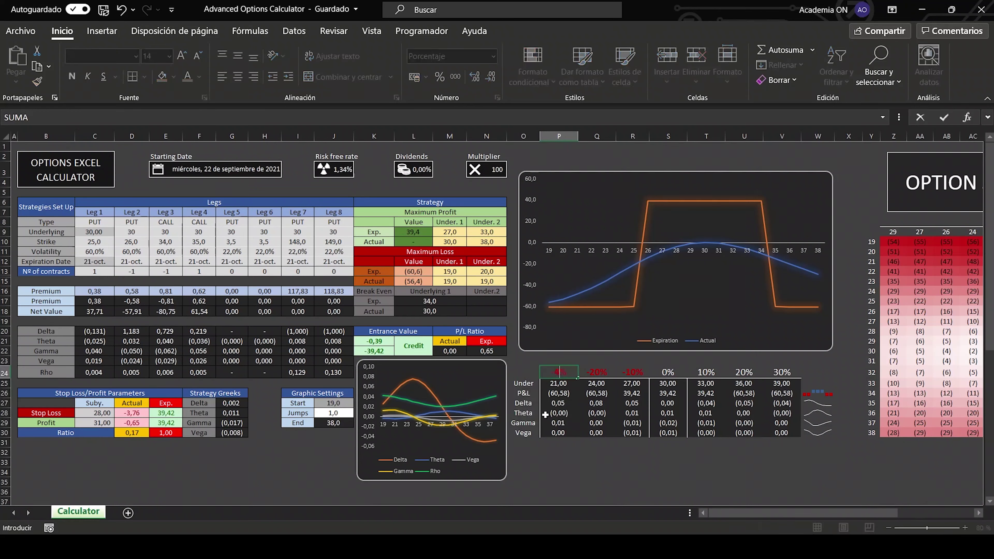
{"action": "key", "text": "Return"}
{"action": "left_click", "coordinate": [569, 451]}
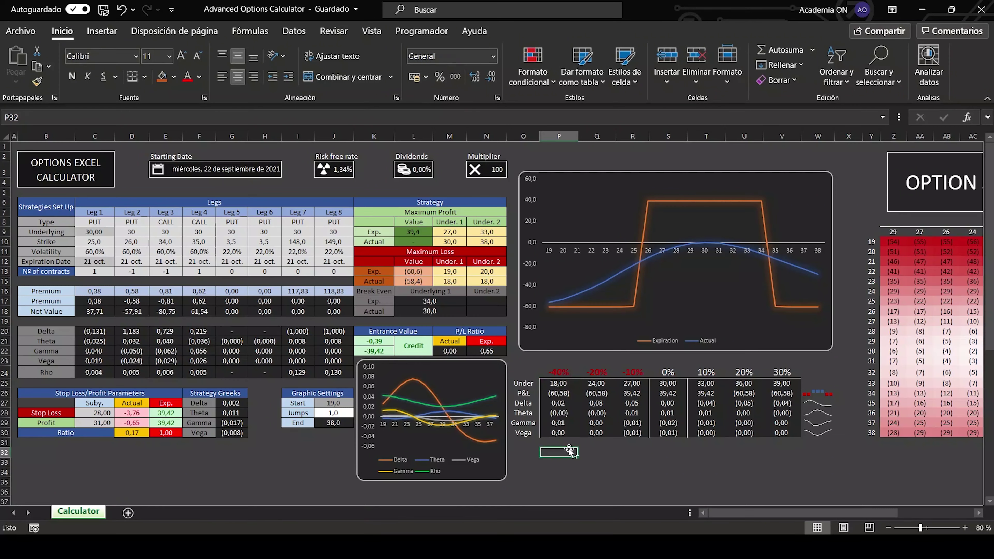
{"action": "key", "text": "ctrl+z"}
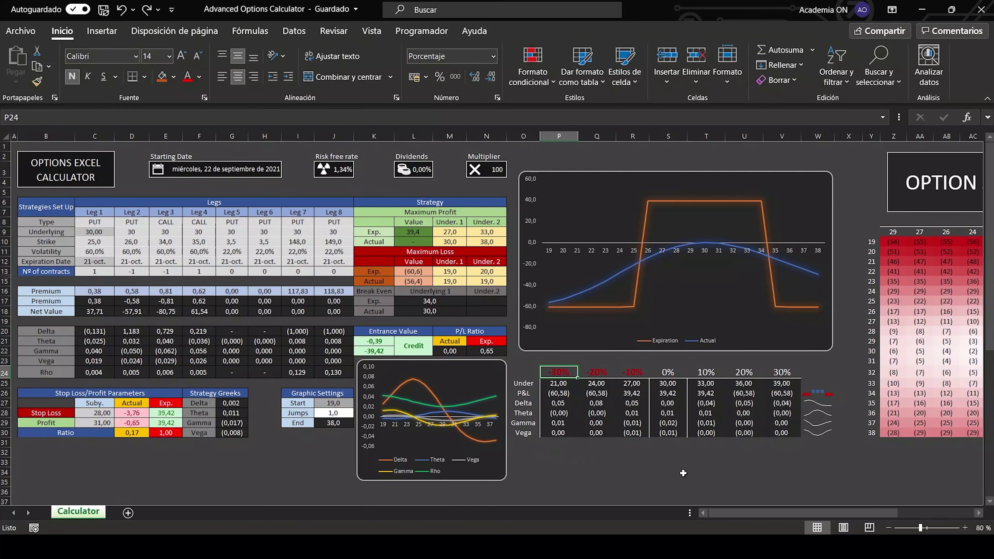
Step: Examine the Option Strategy Profit/Loss per Day graph across the underlying prices and days left
{"action": "left_click_drag", "start_coordinate": [737, 511], "coordinate": [818, 524]}
{"action": "left_click", "coordinate": [735, 453]}
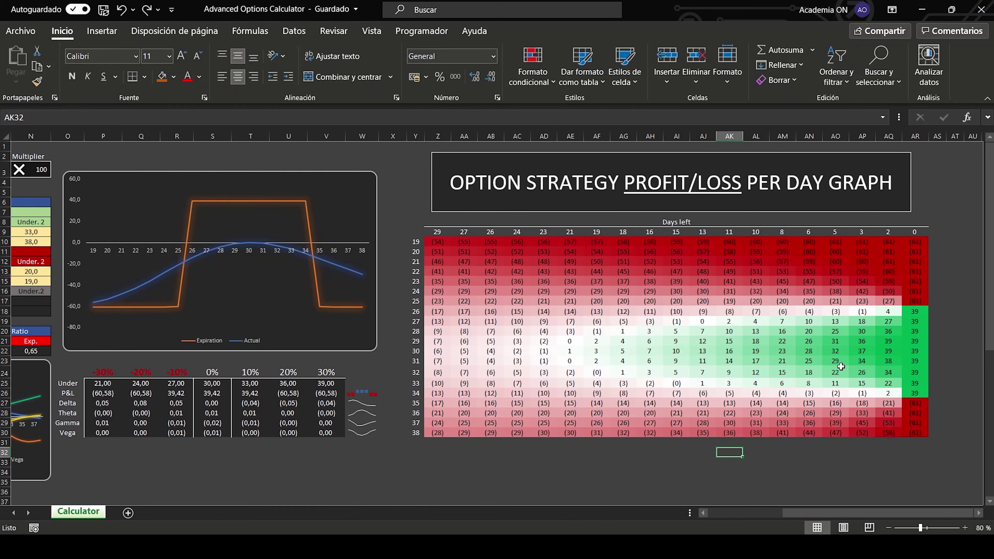
{"action": "left_click", "coordinate": [845, 459]}
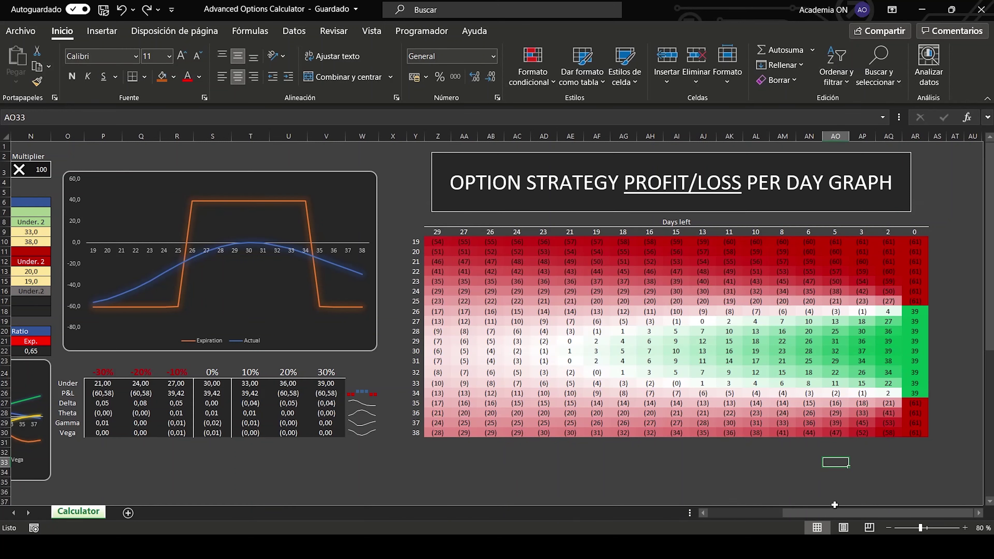